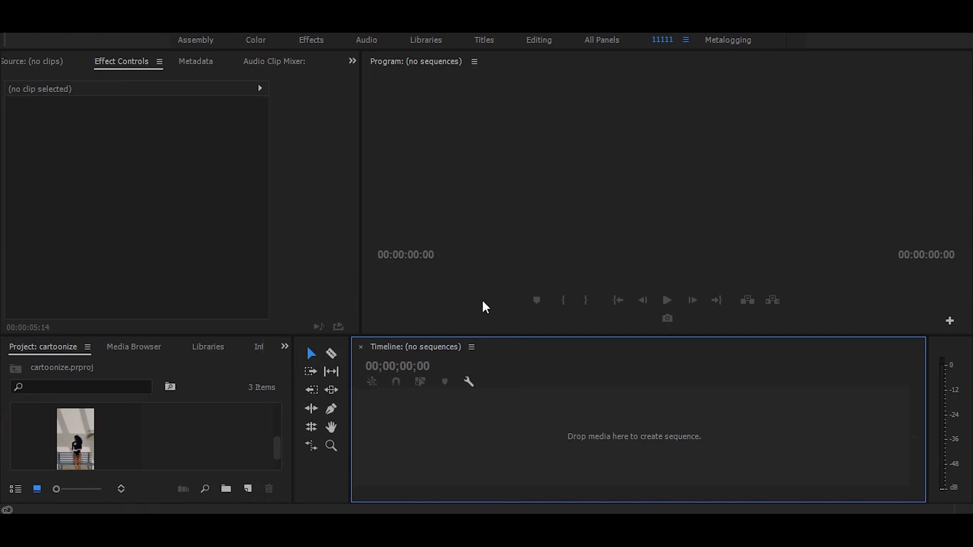
Create a sequence from the woman-in-swimwear-sitting clip and preview up to the sitting moment.
click(63, 436)
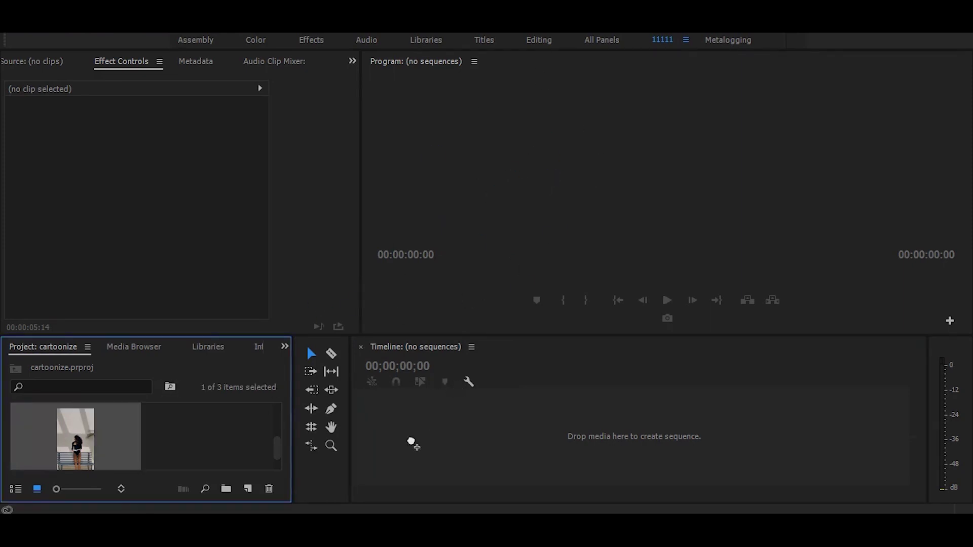
drag(414, 445, 413, 442)
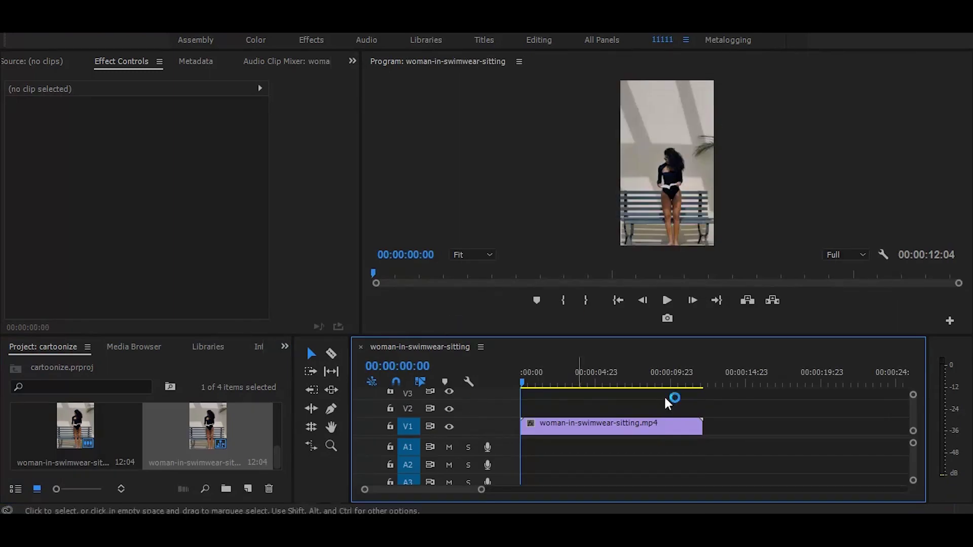
drag(527, 375, 567, 374)
key(space)
key(space)
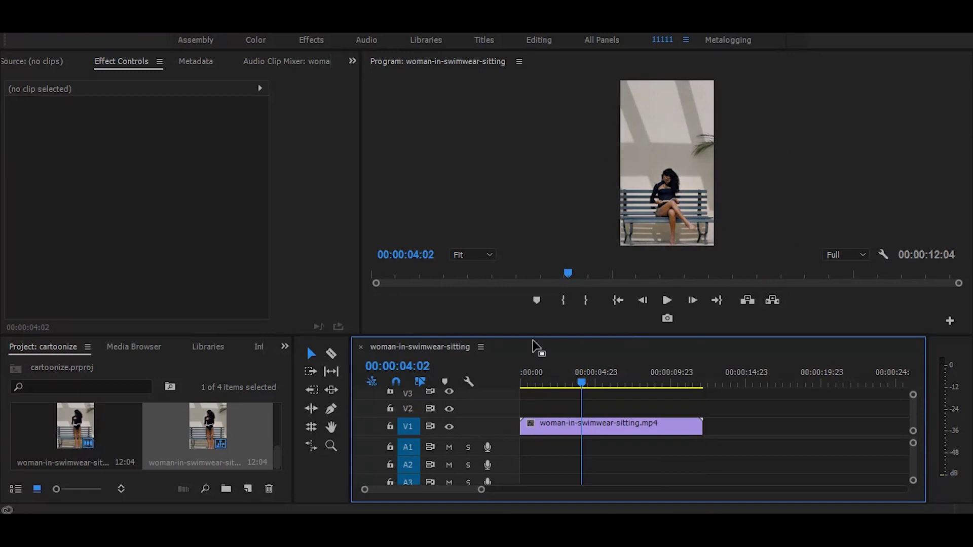
Razor-cut the clip at 4:02, delete the remainder, and step back to the last frame.
click(333, 356)
click(582, 433)
key(v)
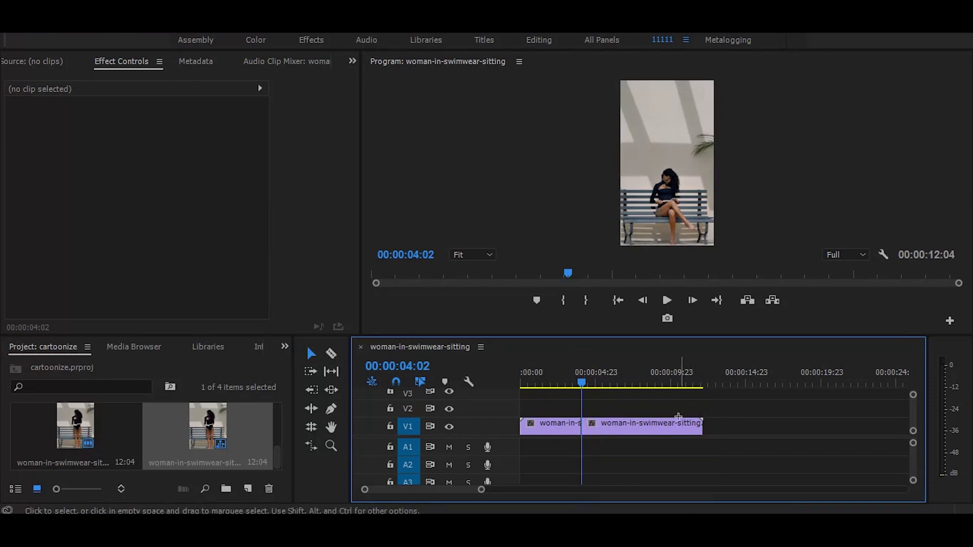
click(674, 428)
key(Delete)
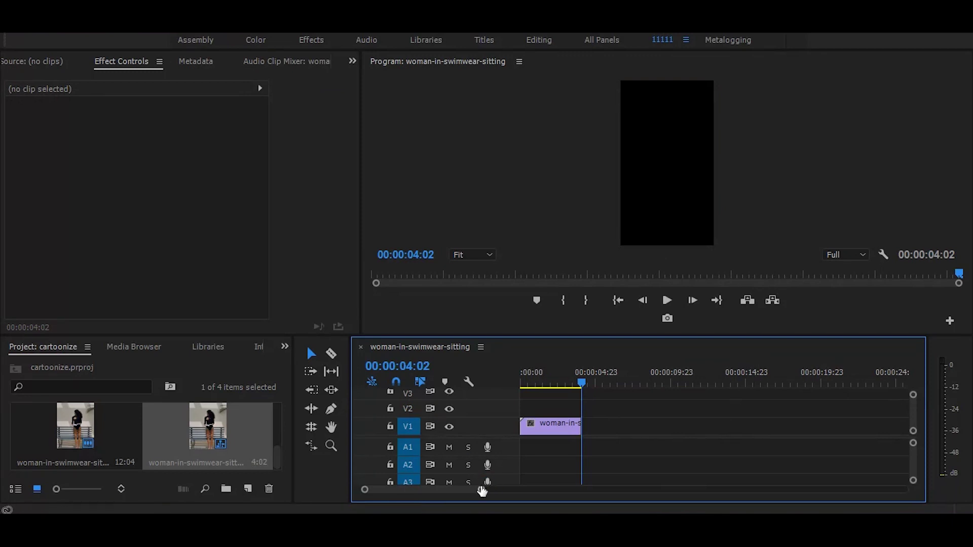
drag(480, 490, 406, 496)
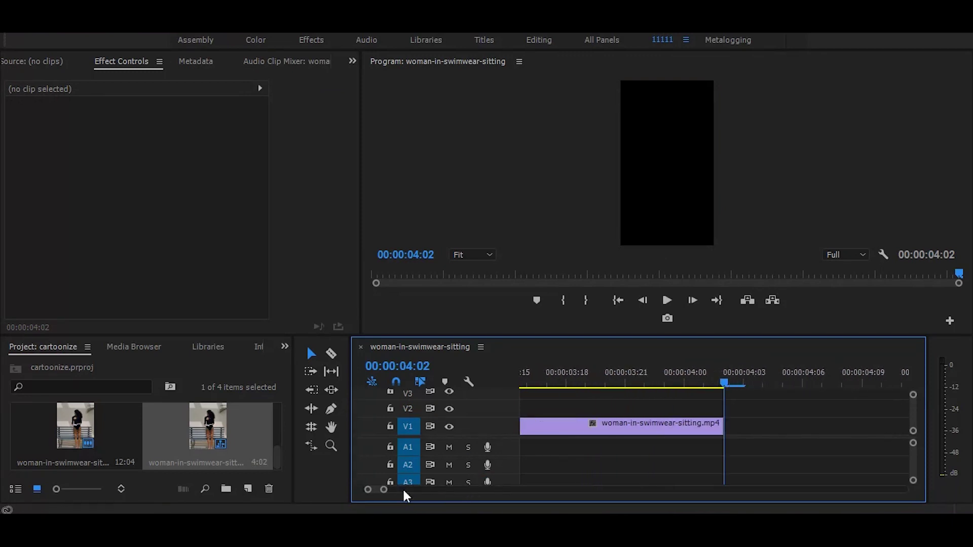
key(Left)
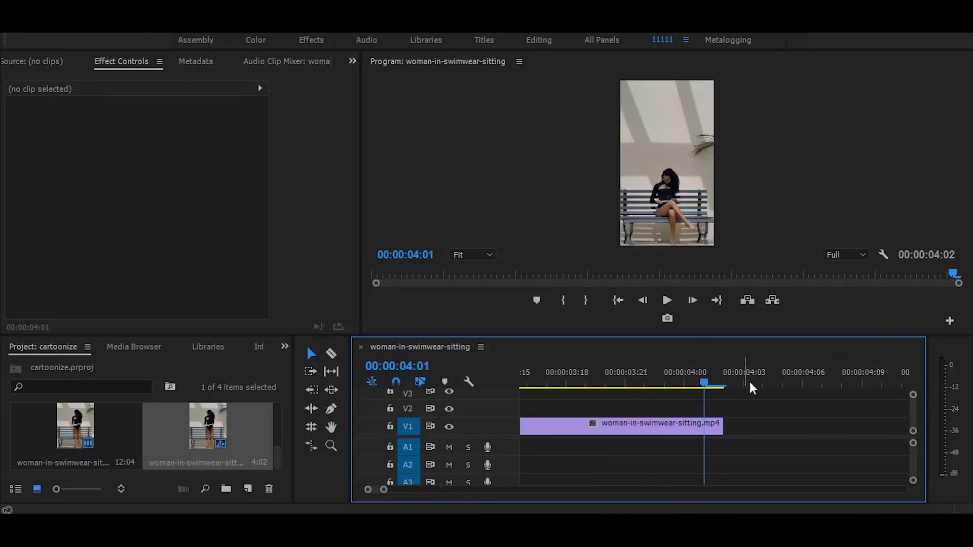
Insert a frame hold segment on the V1 clip at the playhead.
click(710, 431)
right_click(709, 431)
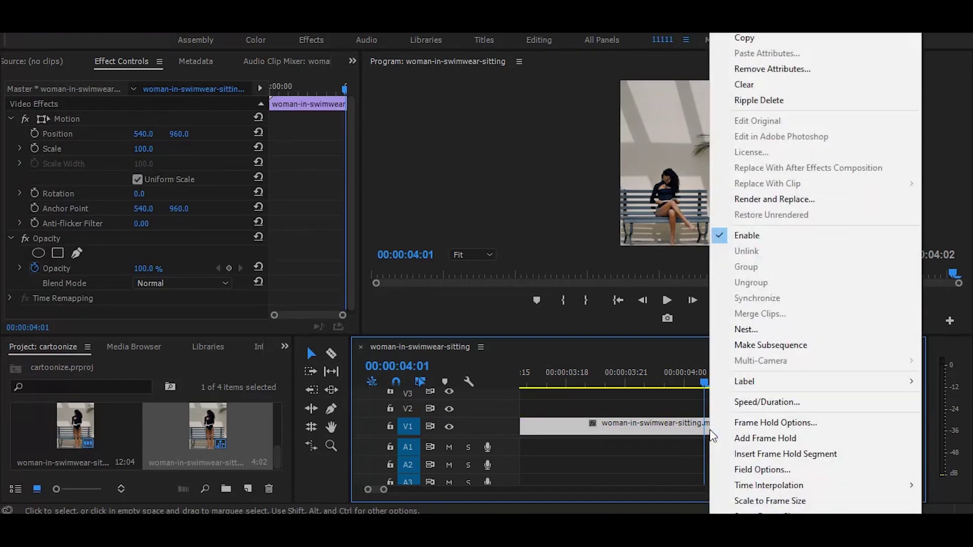
click(777, 454)
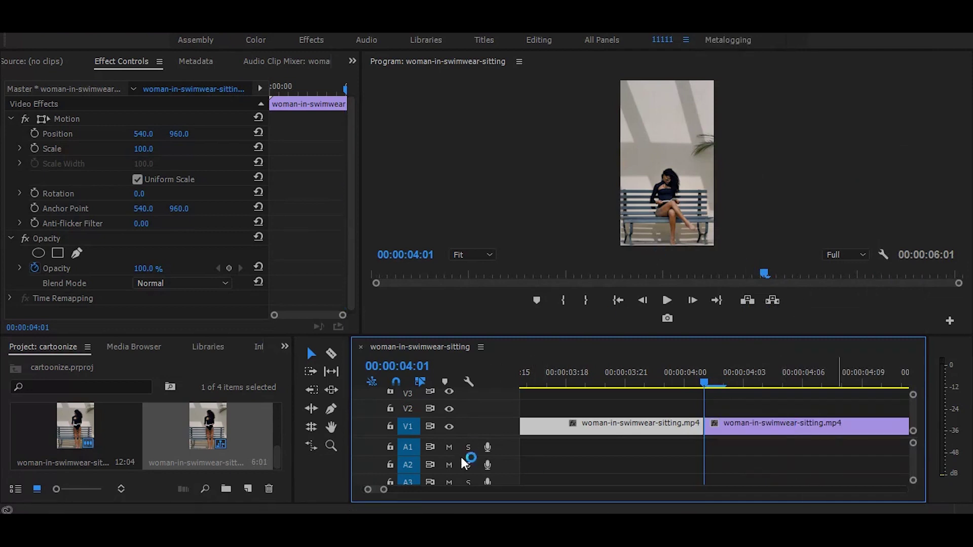
Export the held frame at 4:22 as a PNG still.
drag(389, 492, 450, 491)
click(652, 377)
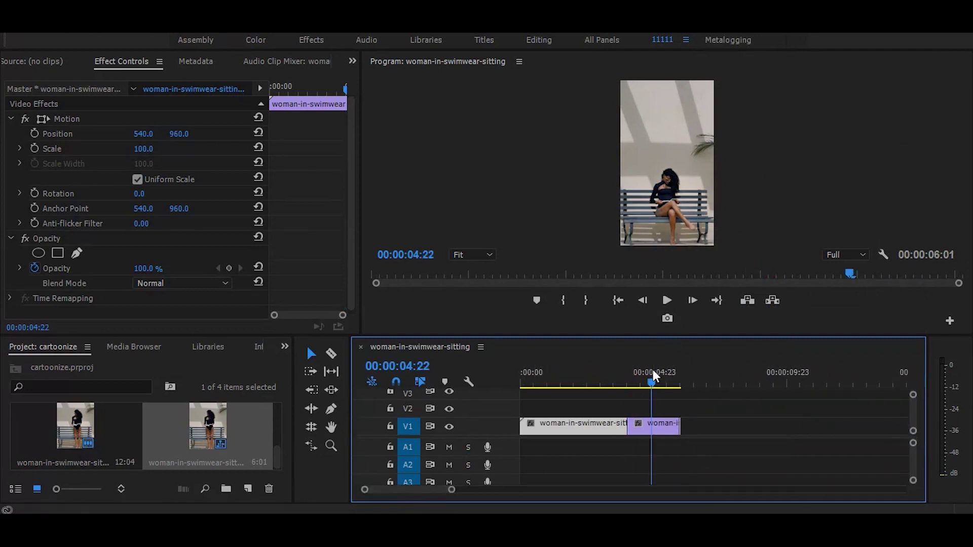
click(668, 433)
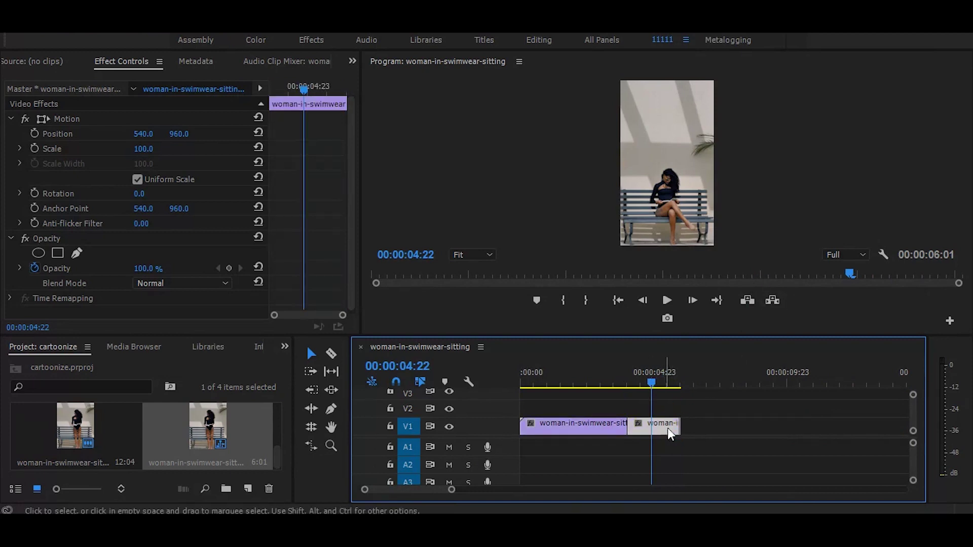
click(673, 319)
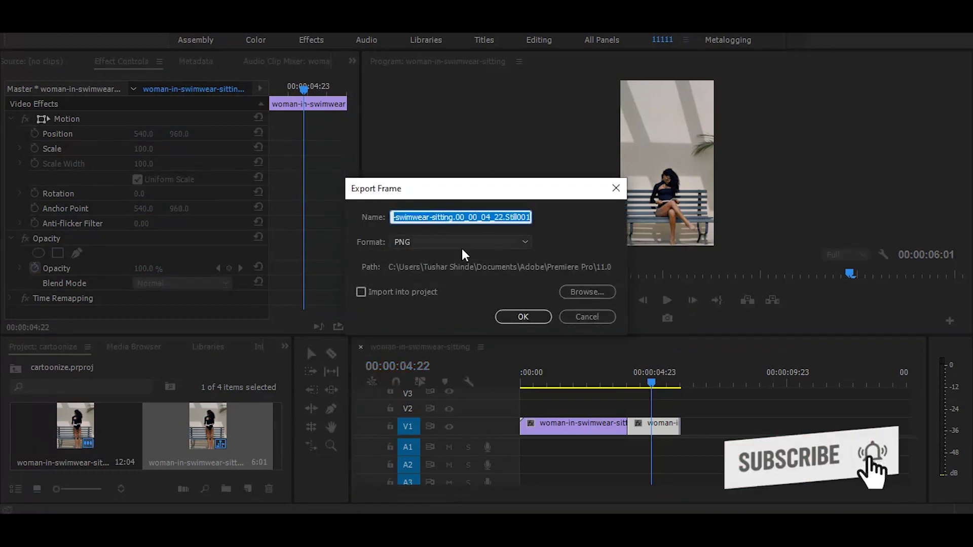
click(454, 242)
click(422, 337)
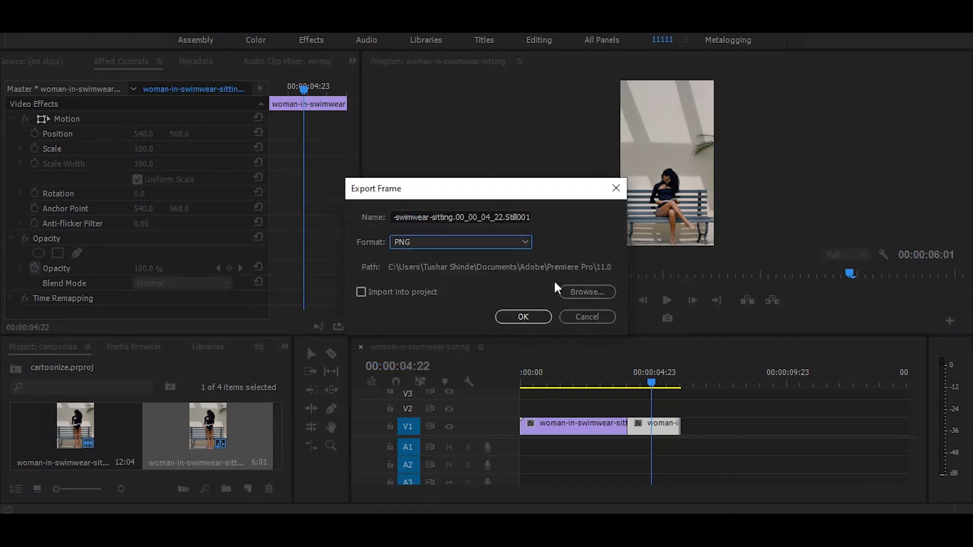
click(506, 315)
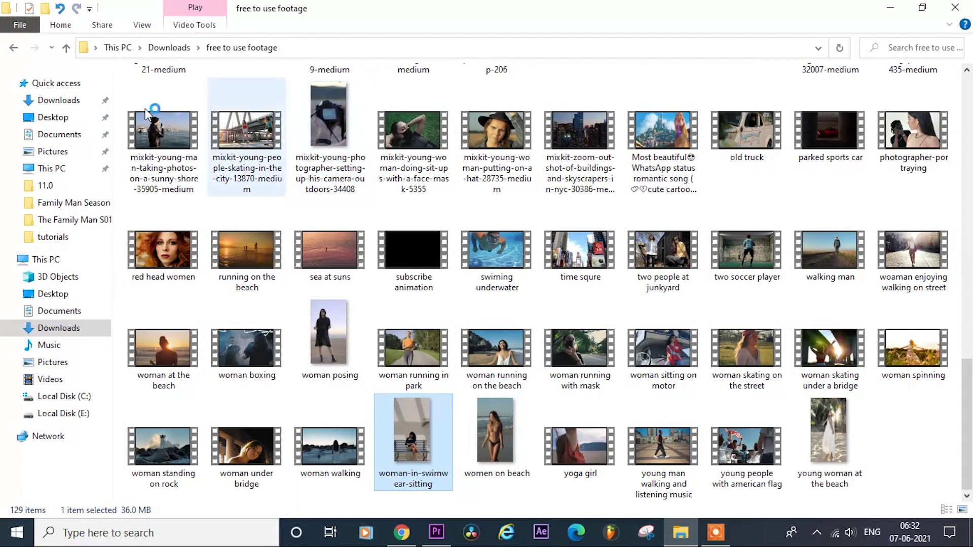
Find the exported 00_00_04_22 still in Premiere Pro's 11.0 folder, then switch to Chrome.
click(53, 241)
click(53, 191)
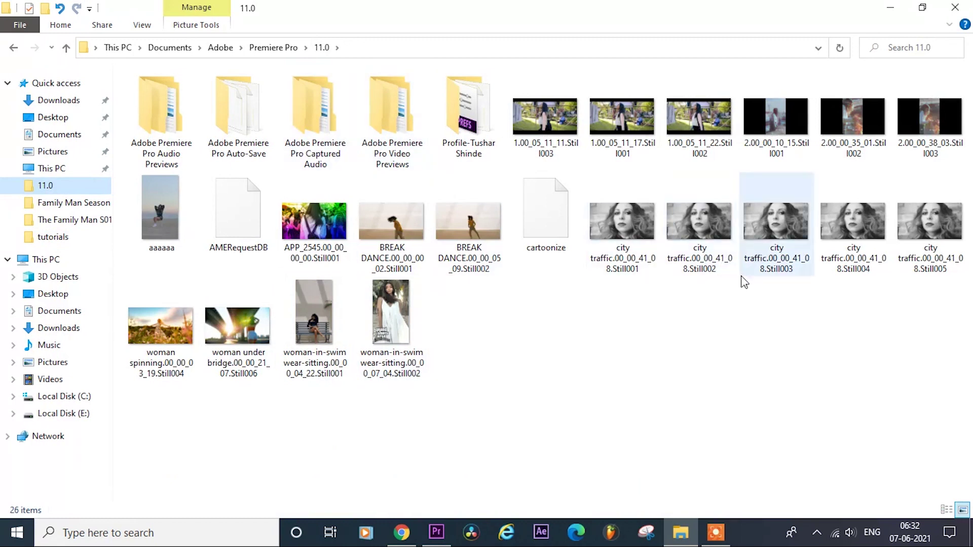
click(546, 370)
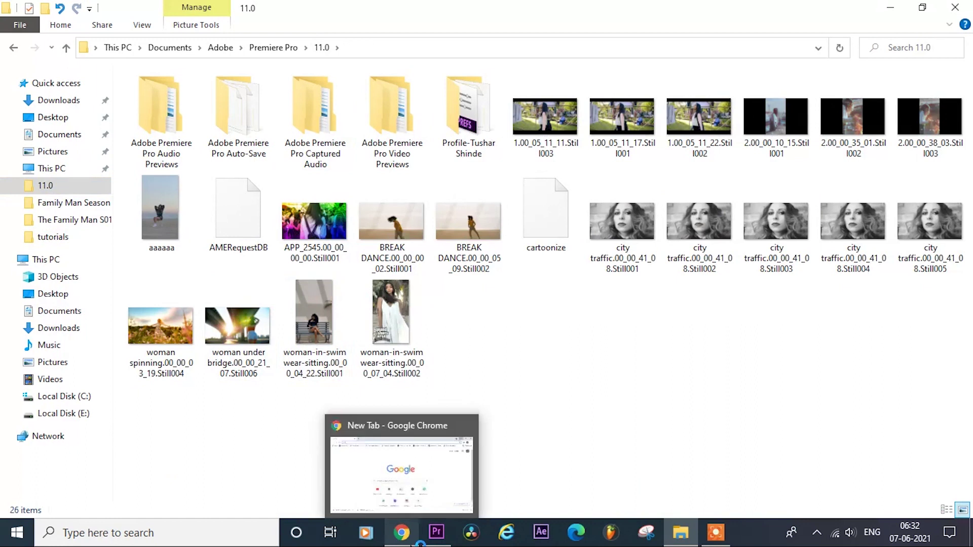
click(402, 532)
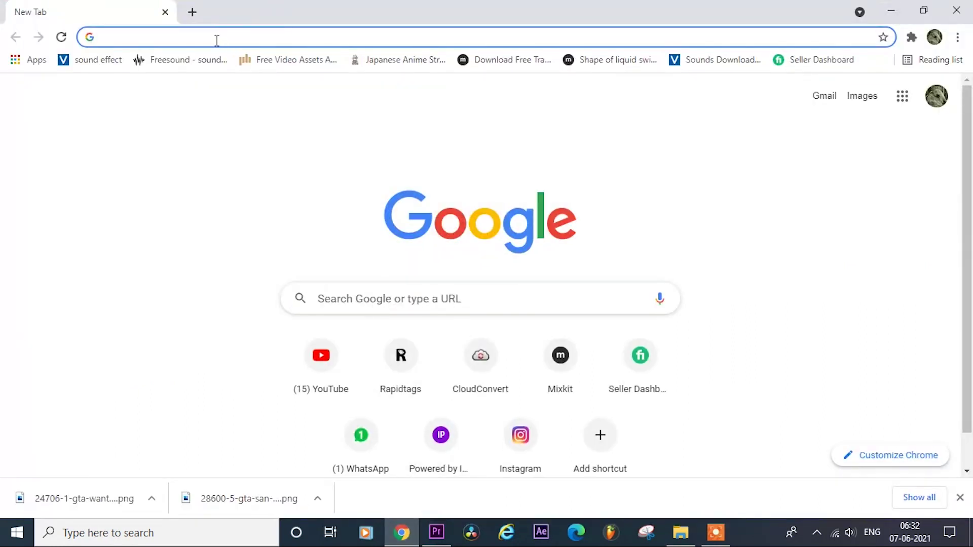
Go to befunky.com and choose Get Started, then Edit a Photo.
text(befunky.com)
key(BackSpace)
text(m)
key(Return)
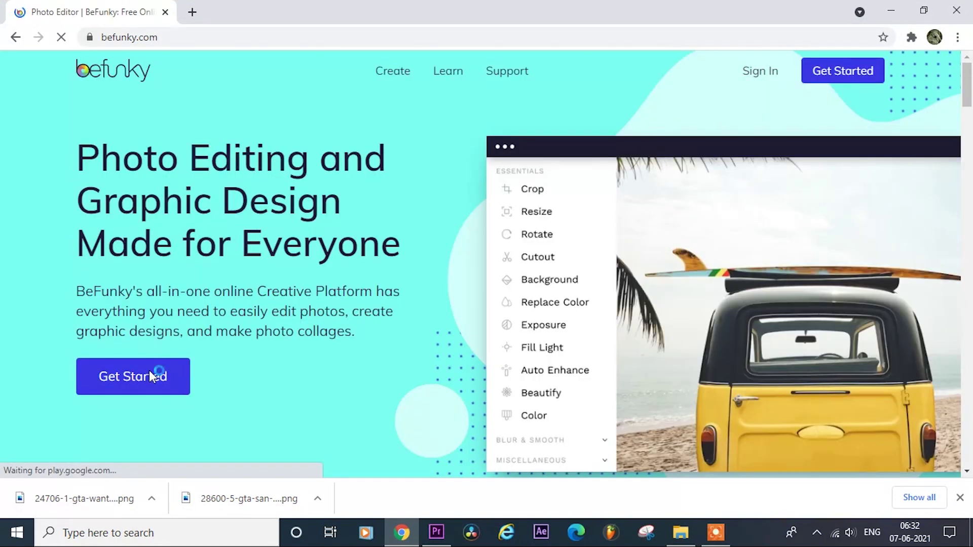
click(119, 376)
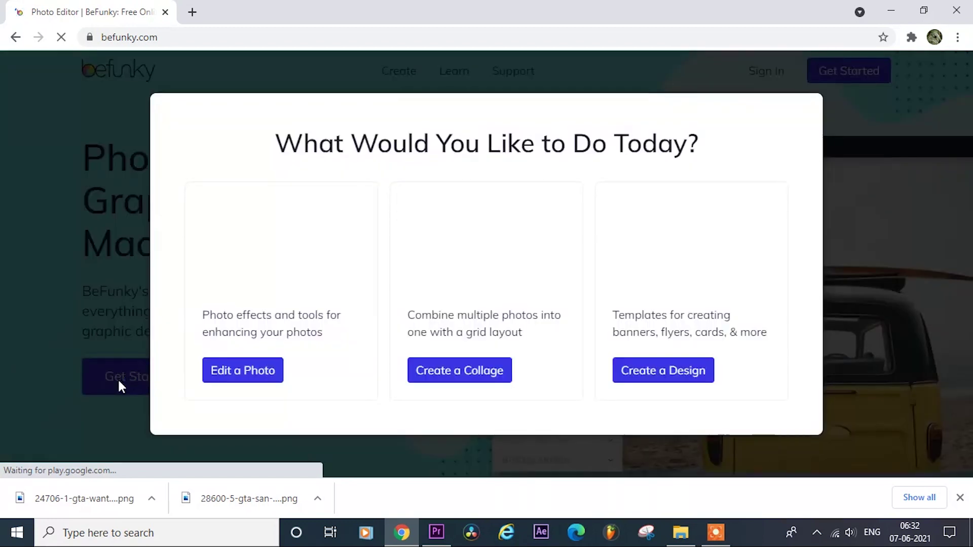
click(241, 375)
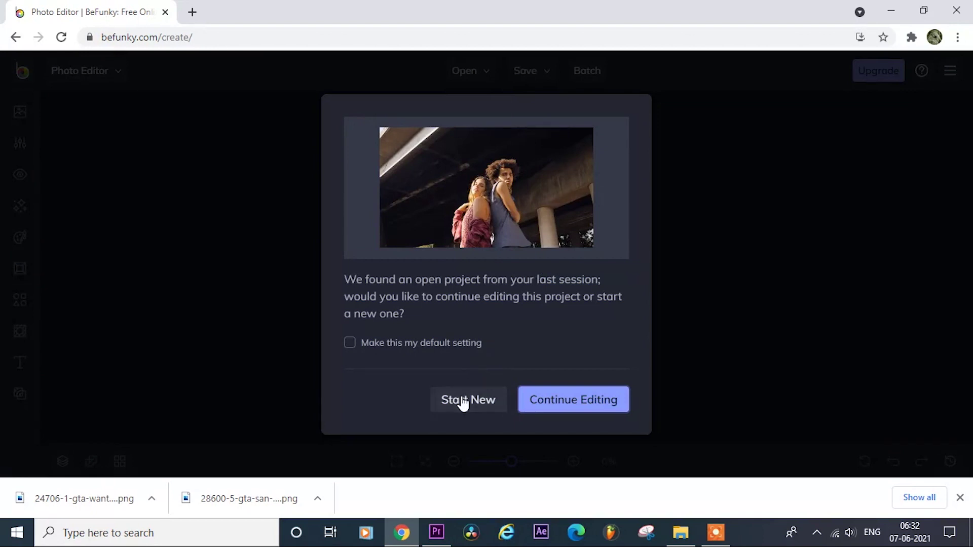
Start a new BeFunky project and drag in the woman-in-swimwear-sitting still PNG.
click(463, 402)
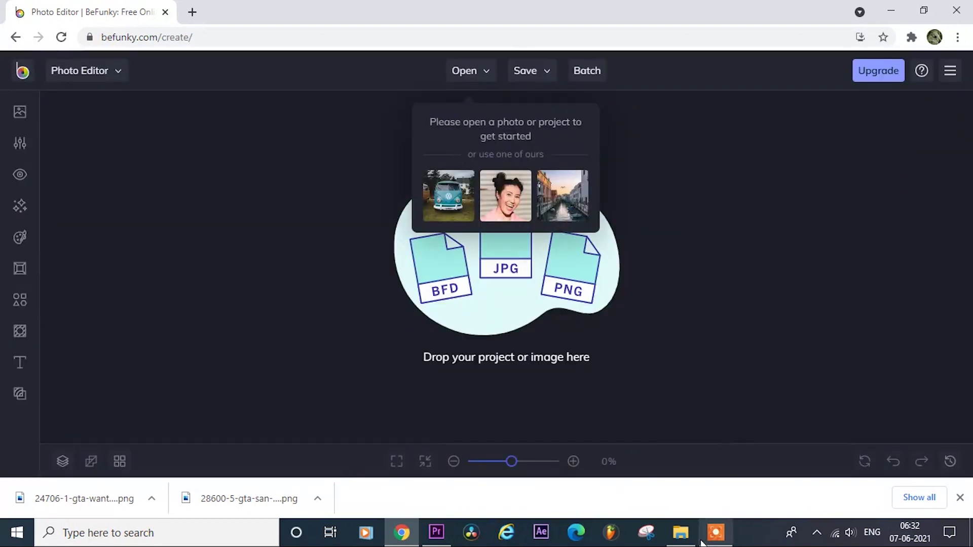
click(680, 532)
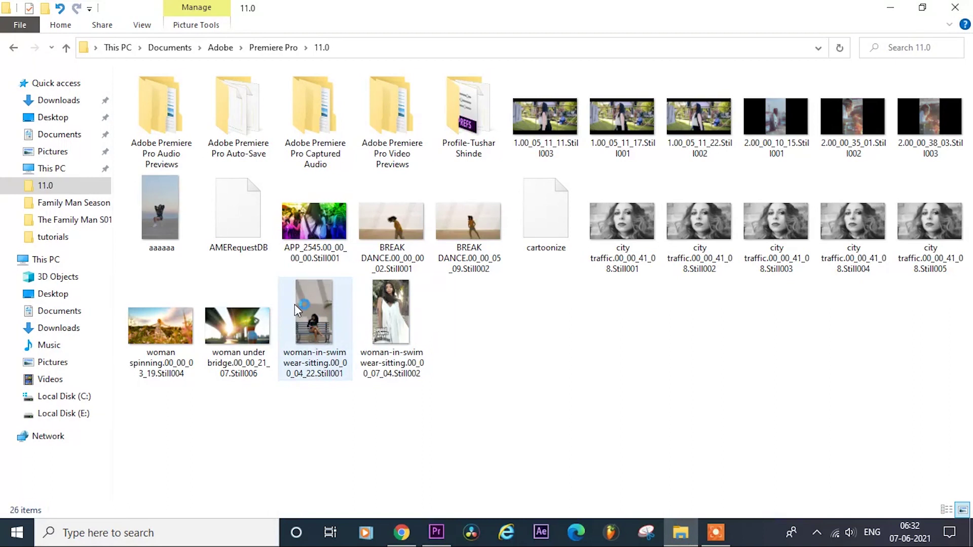
drag(298, 304, 474, 355)
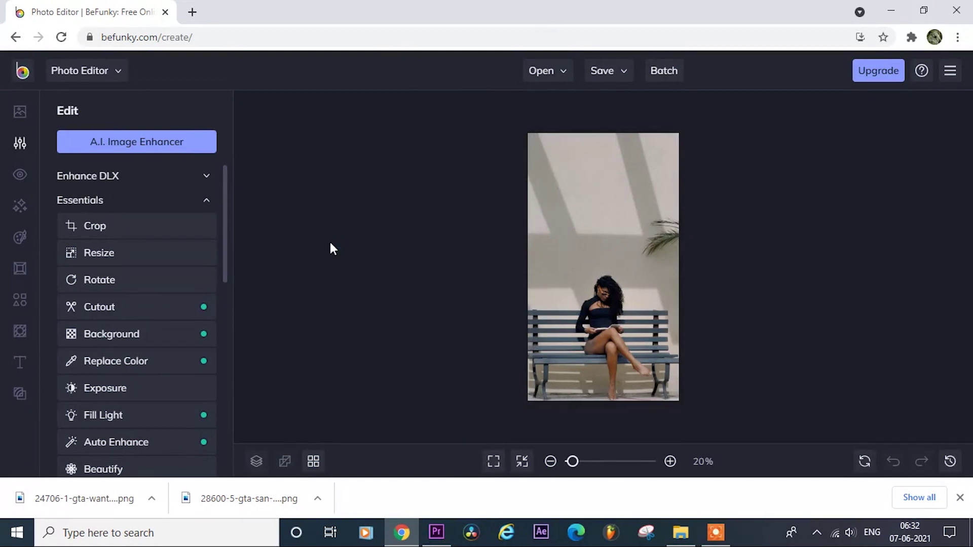
Apply the Artsy Cartoonizer 2 effect to the bench photo.
mouse_move(15, 245)
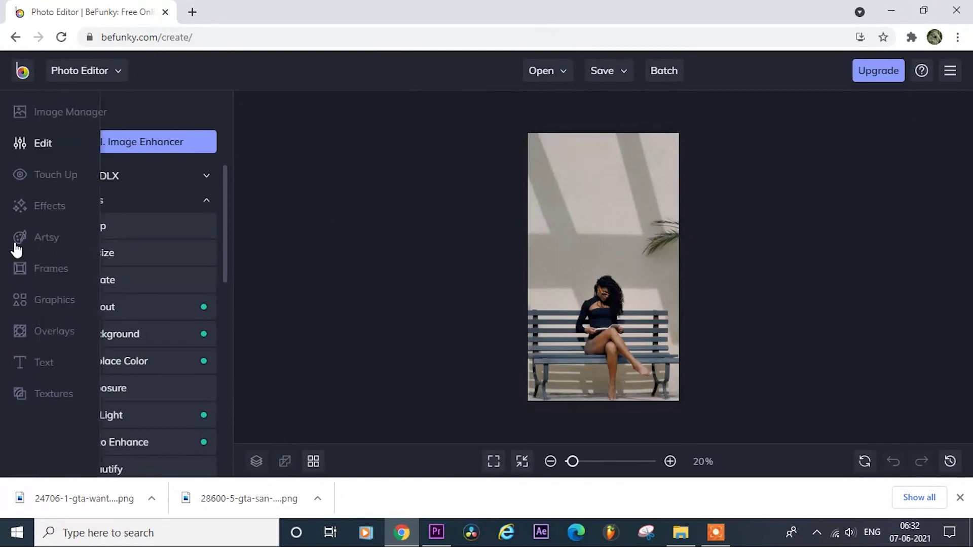
click(64, 248)
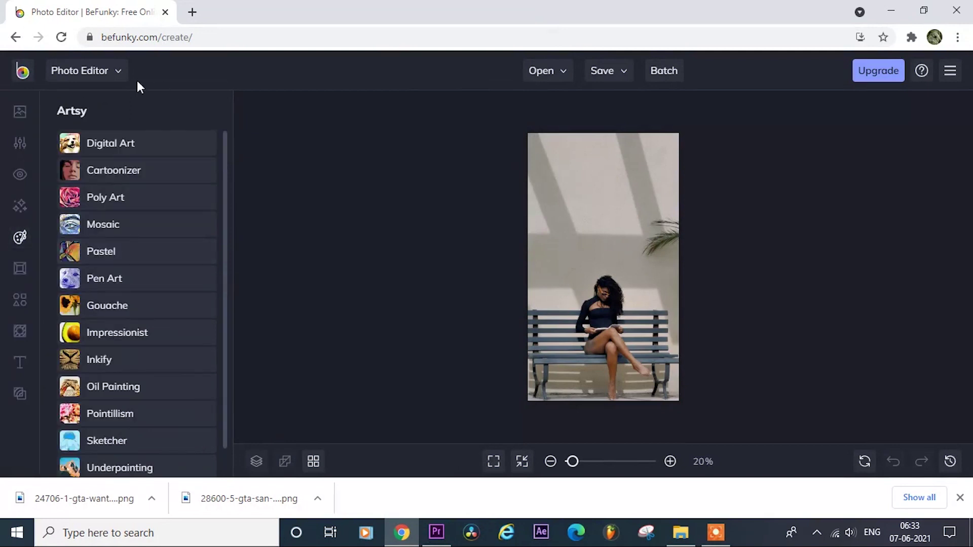
click(126, 176)
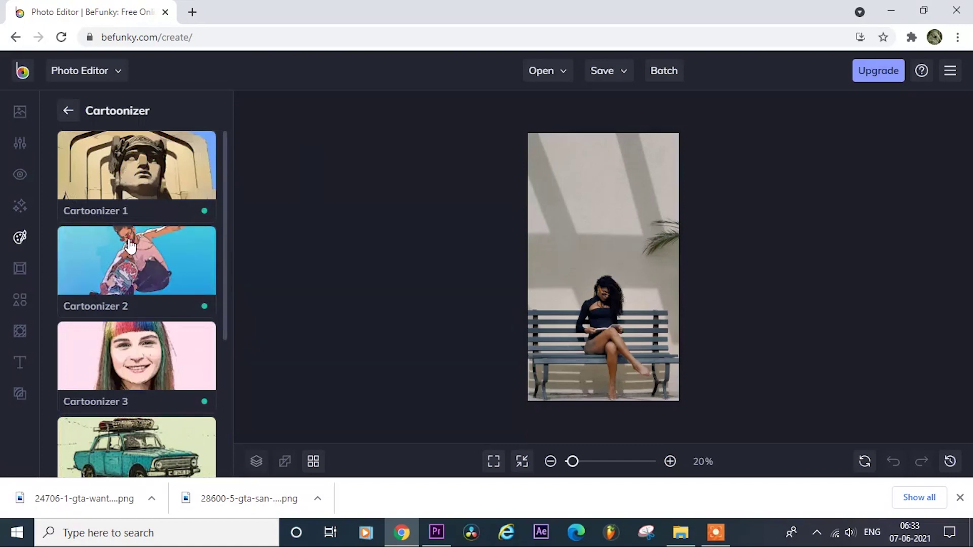
scroll(134, 245, down, 4)
scroll(135, 189, up, 4)
click(145, 257)
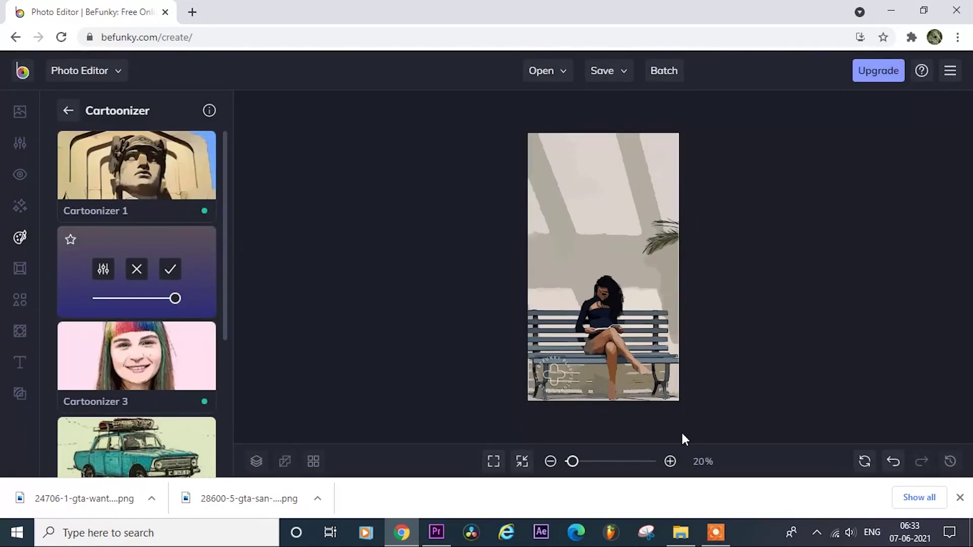
Zoom in twice and back out to inspect the cartoonized photo.
click(670, 461)
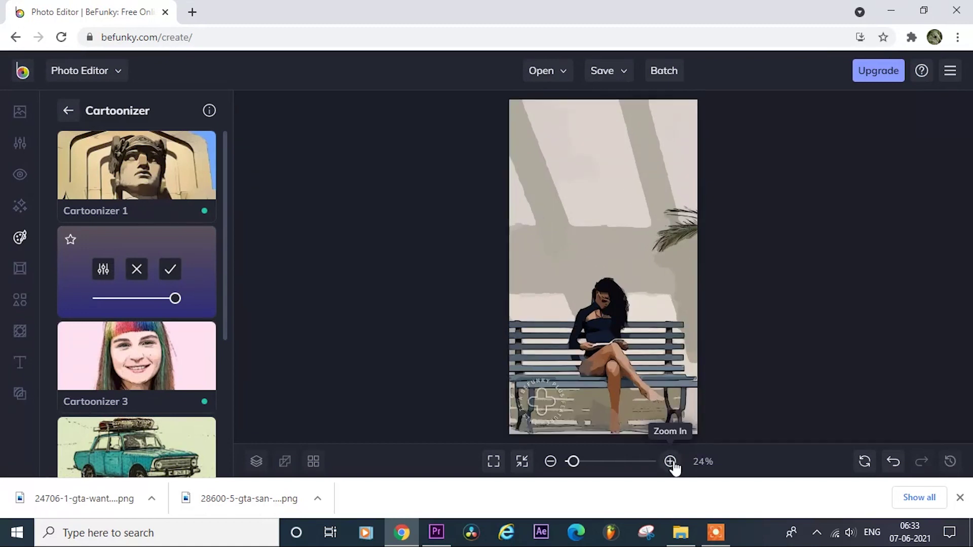
click(670, 462)
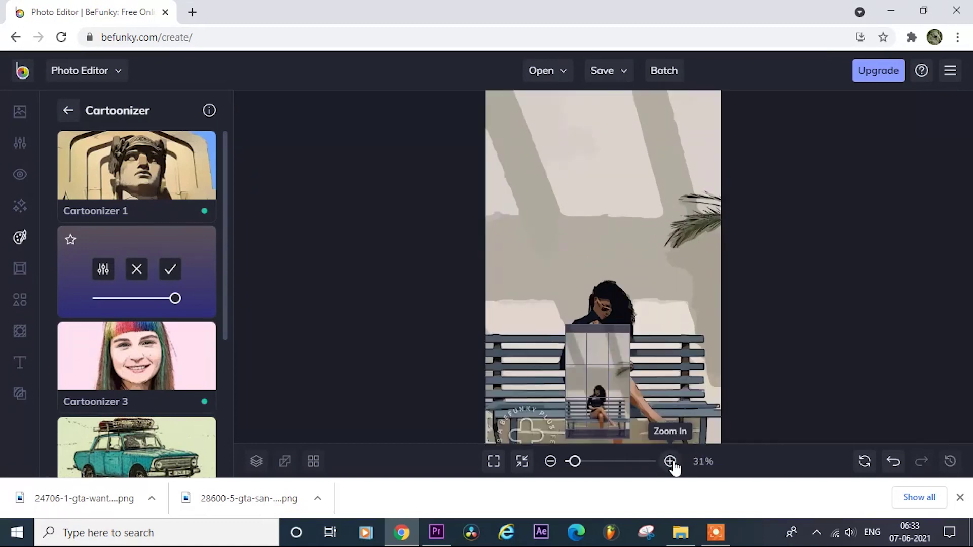
click(551, 462)
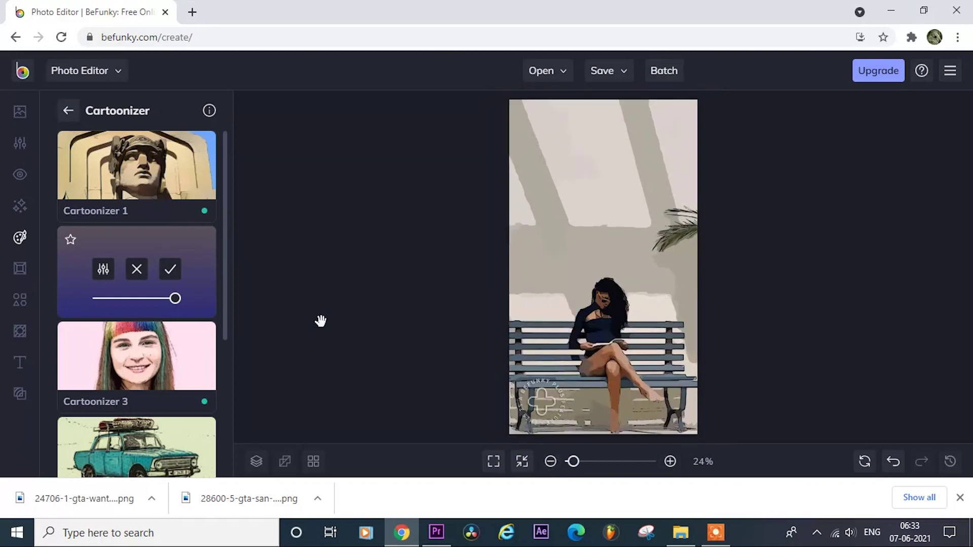
click(163, 541)
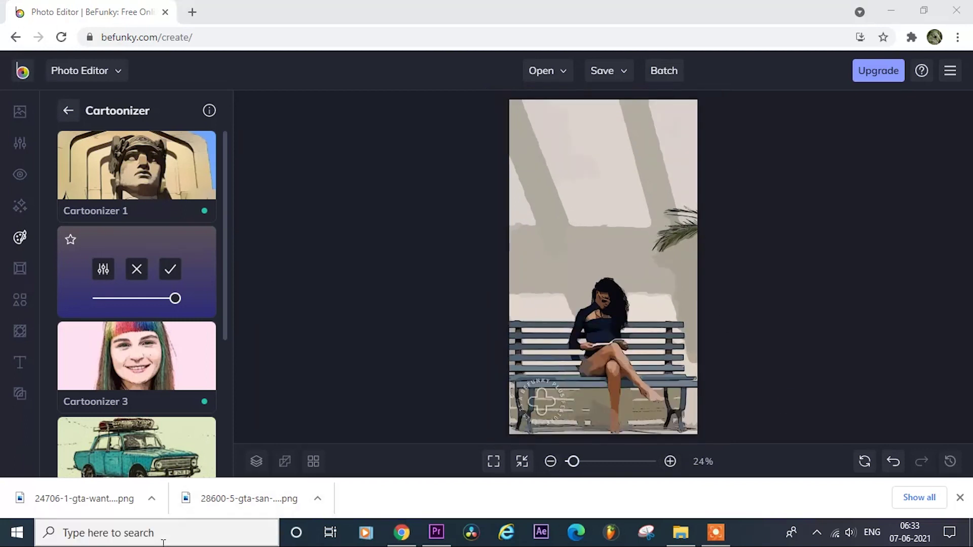
Launch Snipping Tool from Windows search and start a new capture.
text(s)
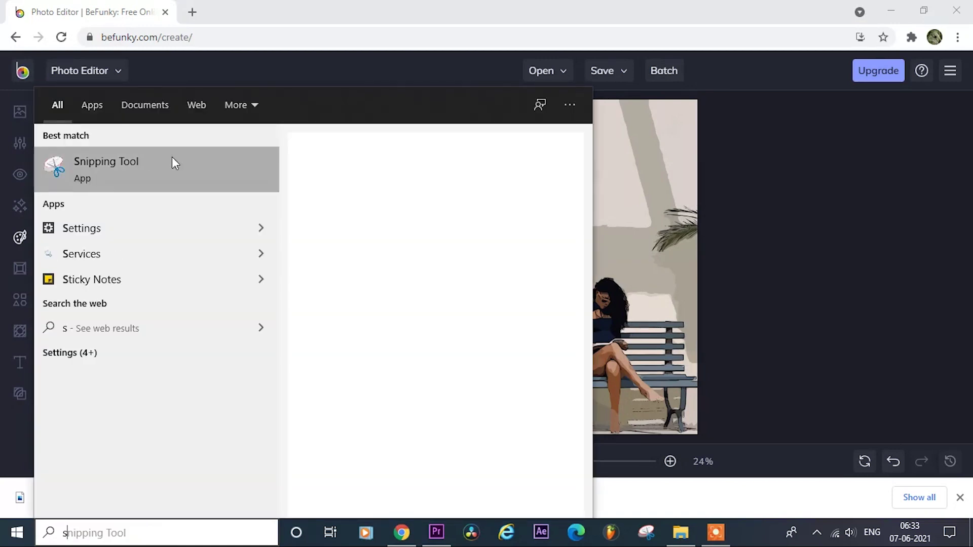
click(118, 175)
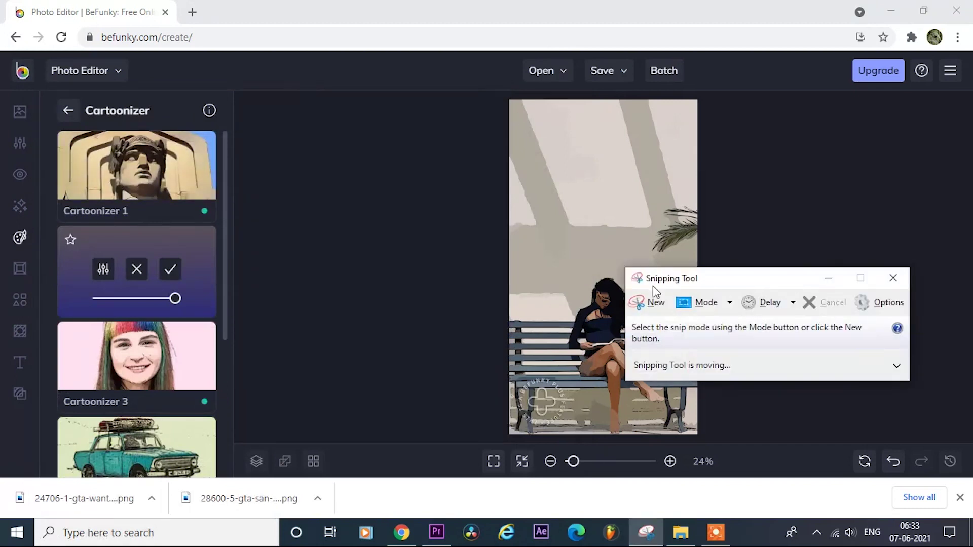
click(647, 303)
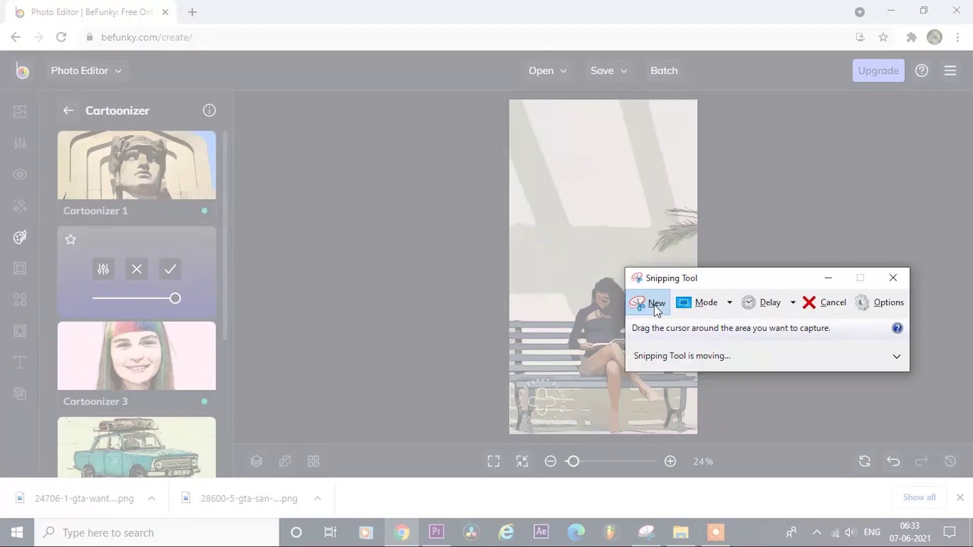
click(657, 309)
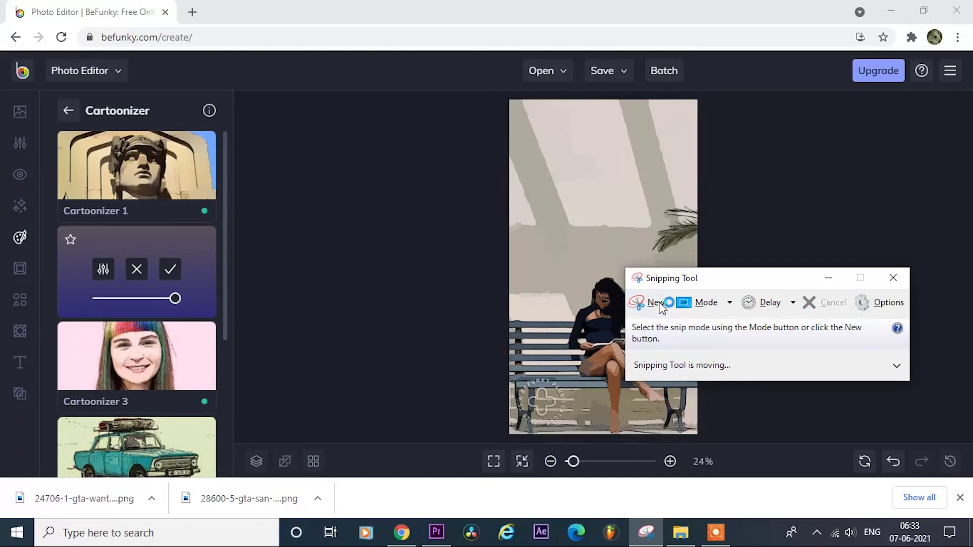
click(659, 304)
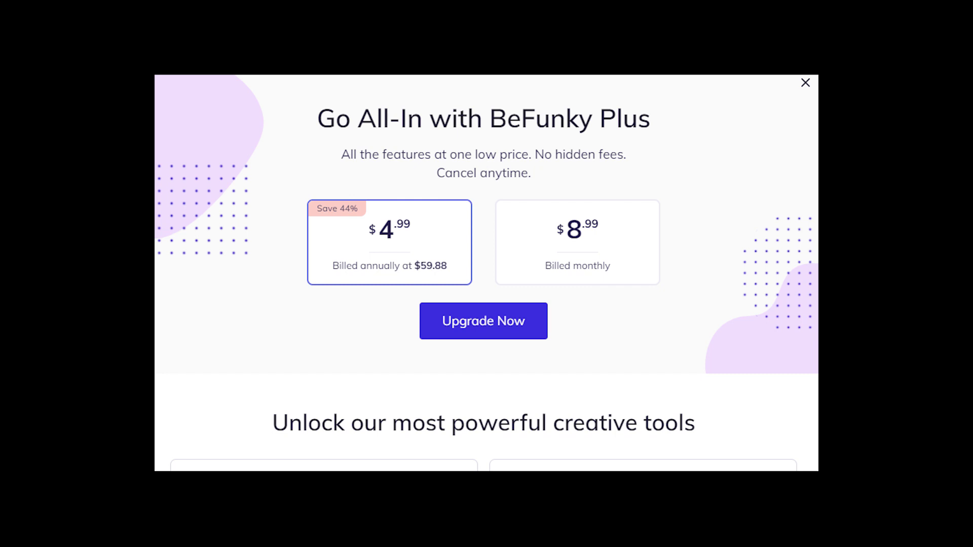
Snip the cartoonized photo and save it as Capture PNG on the Desktop.
drag(509, 100, 698, 434)
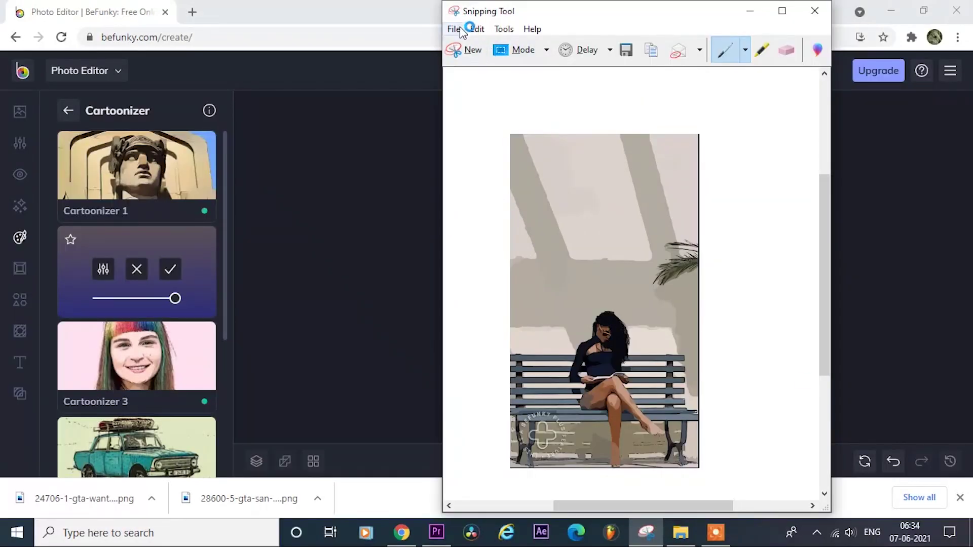
click(477, 29)
key(ctrl+s)
key(alt+Tab)
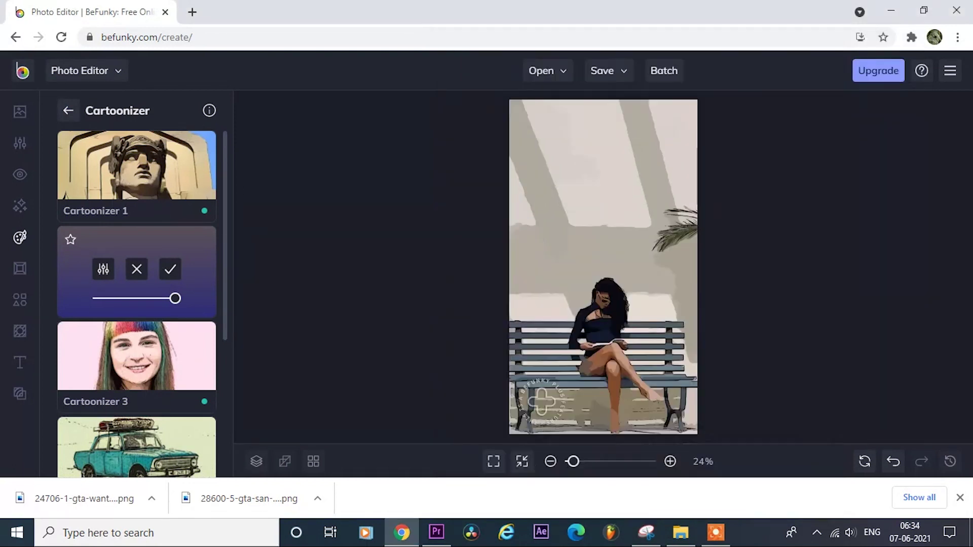
Drag the Capture PNG from File Explorer's Desktop into the Premiere Pro project.
click(677, 538)
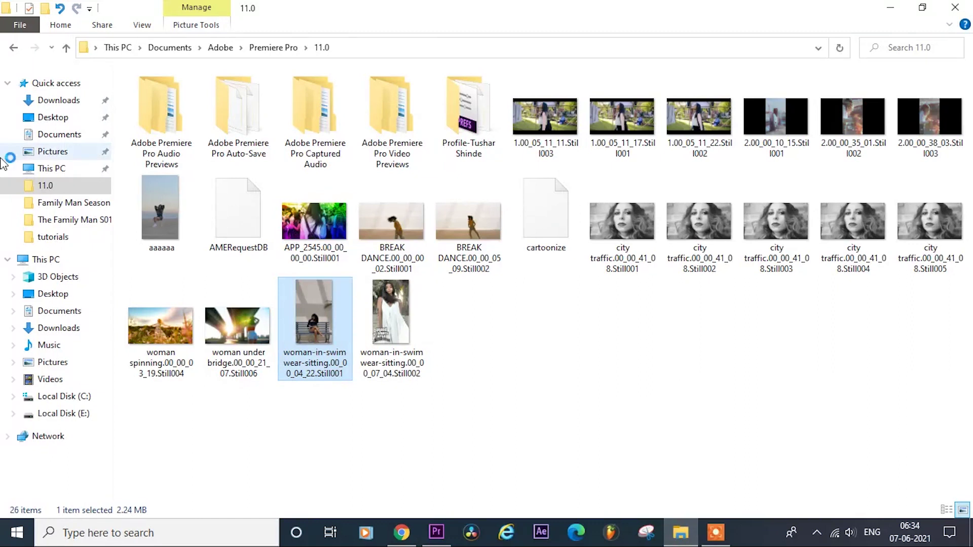
click(46, 119)
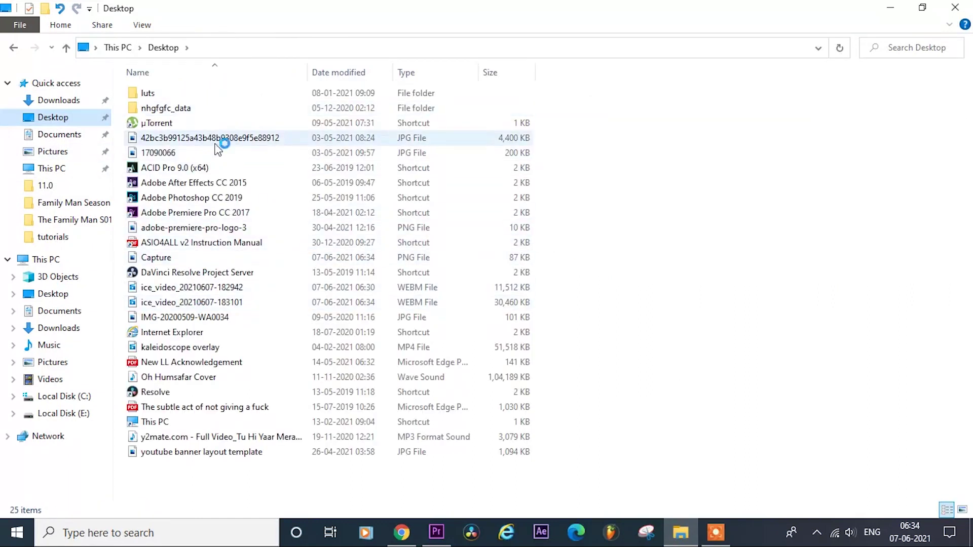
drag(193, 258, 594, 454)
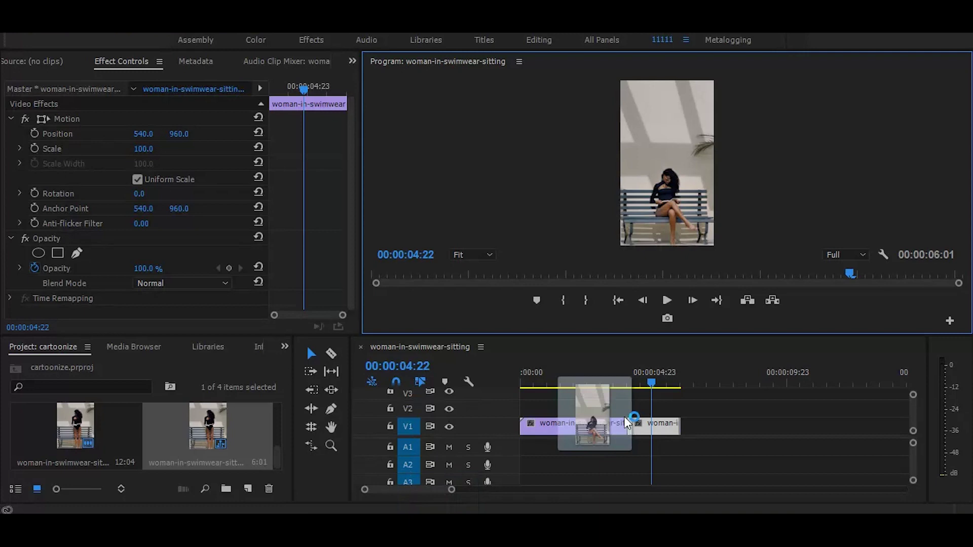
Place Capture.PNG after the clip on V1, scale it to frame size, and play the transition.
mouse_move(627, 424)
mouse_down()
mouse_move(654, 417)
mouse_move(632, 427)
mouse_up()
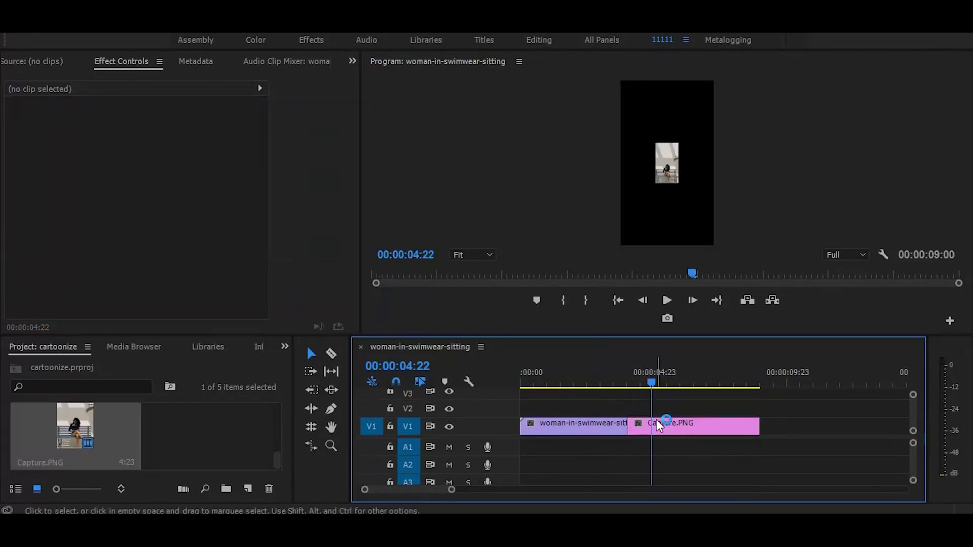
double_click(657, 425)
right_click(657, 425)
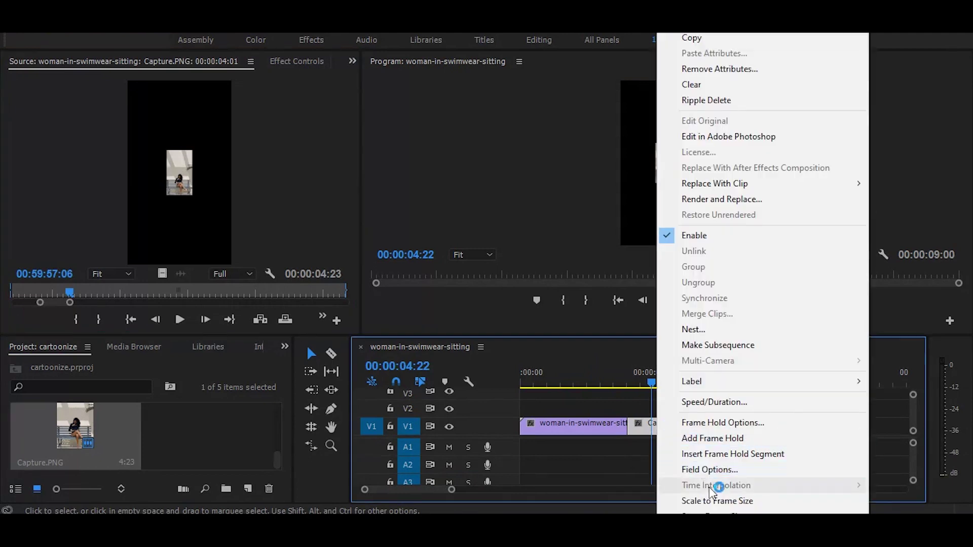
click(715, 500)
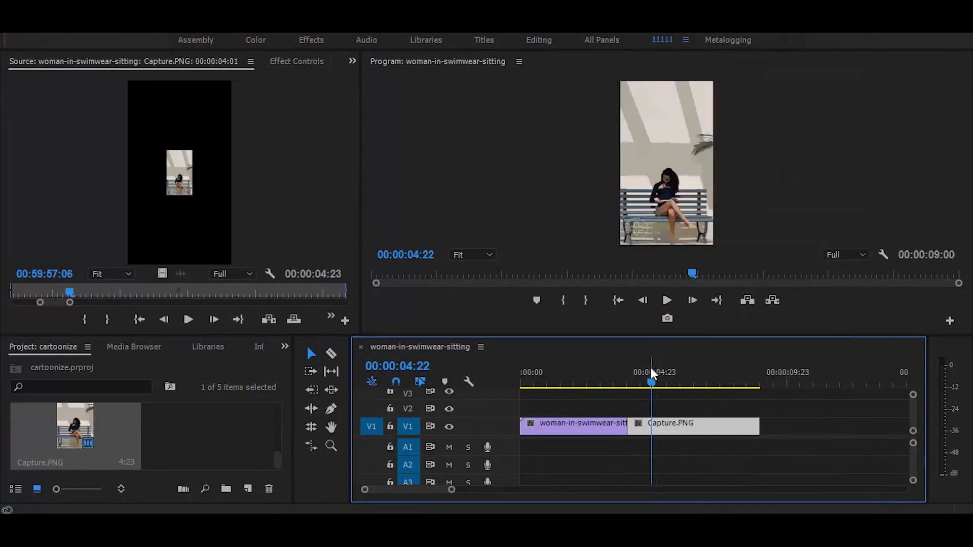
drag(667, 375, 599, 383)
key(space)
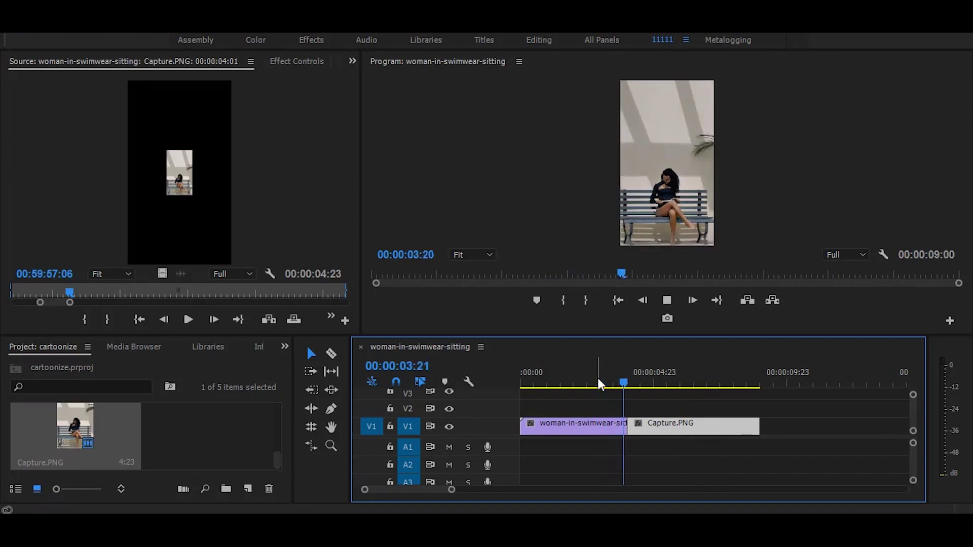
key(space)
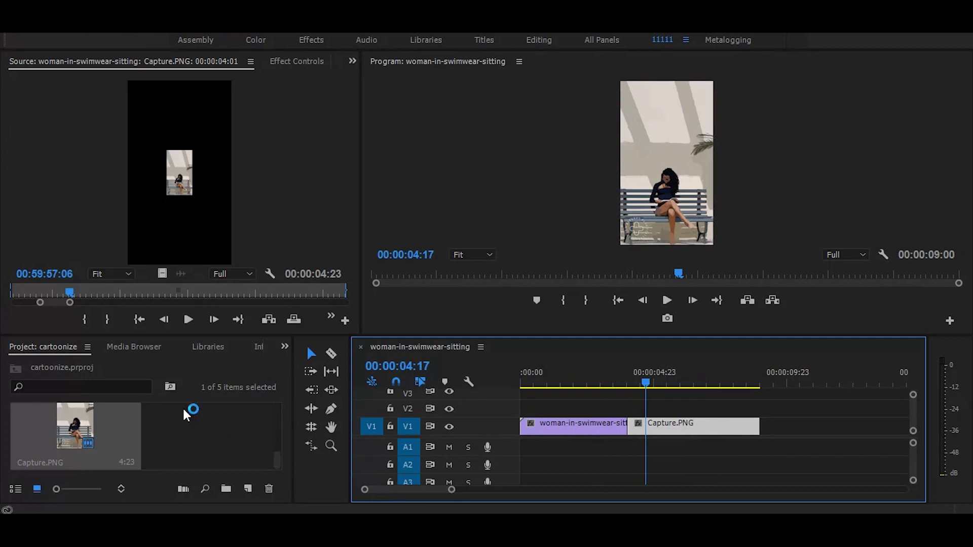
Lay the GTA San Andreas logo on V2, scaled to 40 at position 236,1699 lower left.
drag(84, 441, 542, 289)
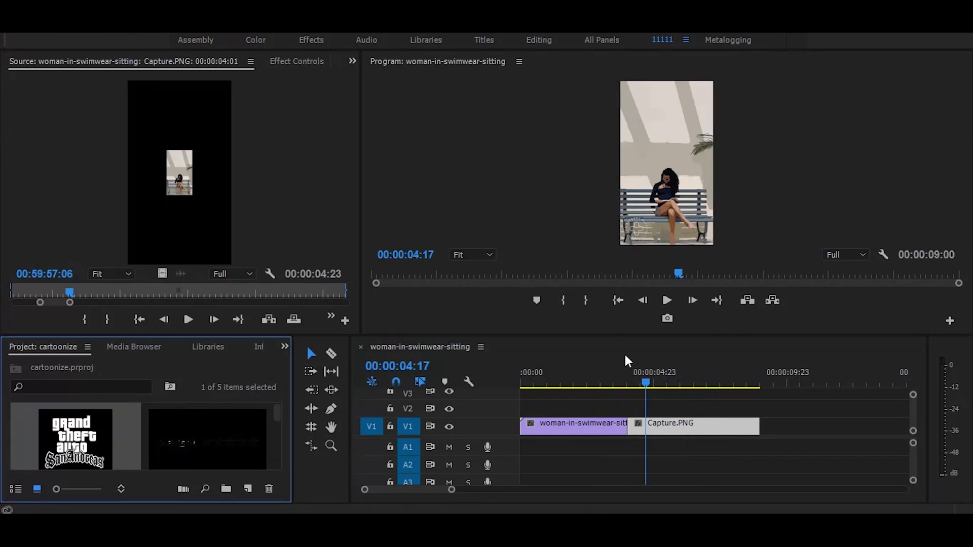
drag(624, 352, 667, 405)
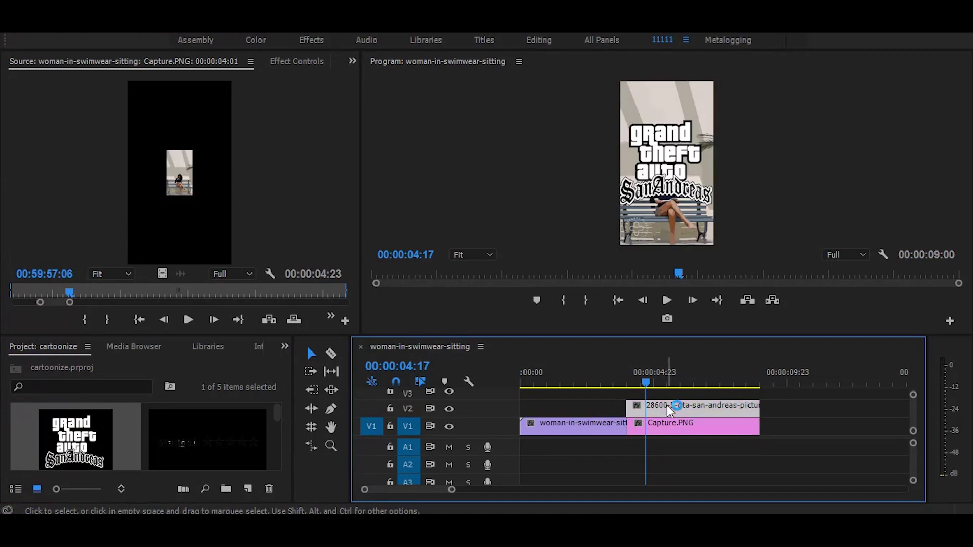
click(312, 60)
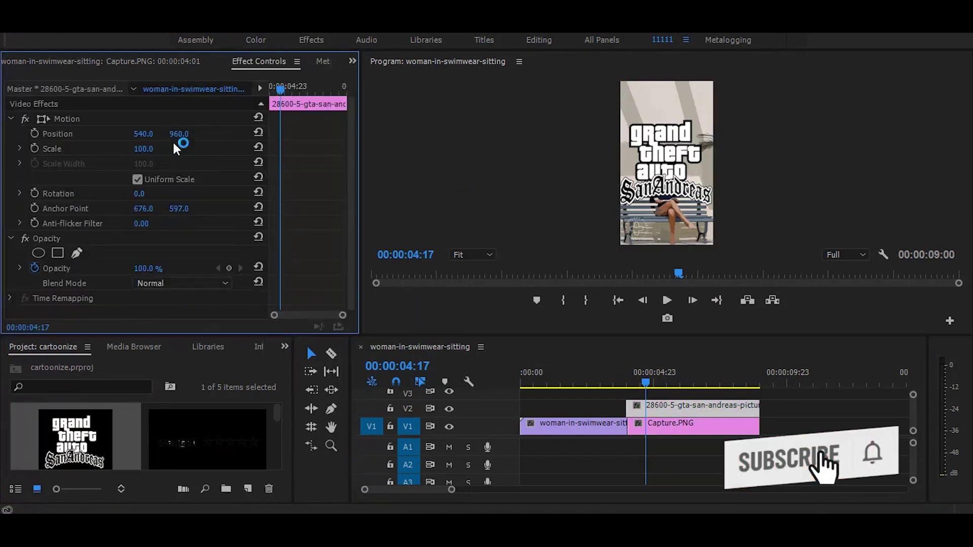
mouse_move(150, 149)
mouse_down()
mouse_move(137, 149)
mouse_move(148, 150)
mouse_up()
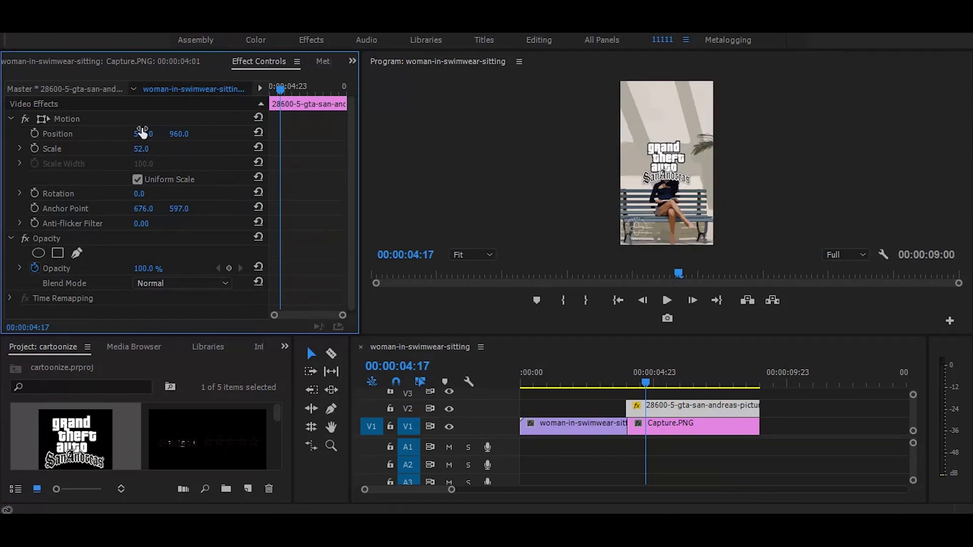
drag(141, 148, 116, 134)
drag(179, 134, 223, 134)
drag(141, 148, 127, 134)
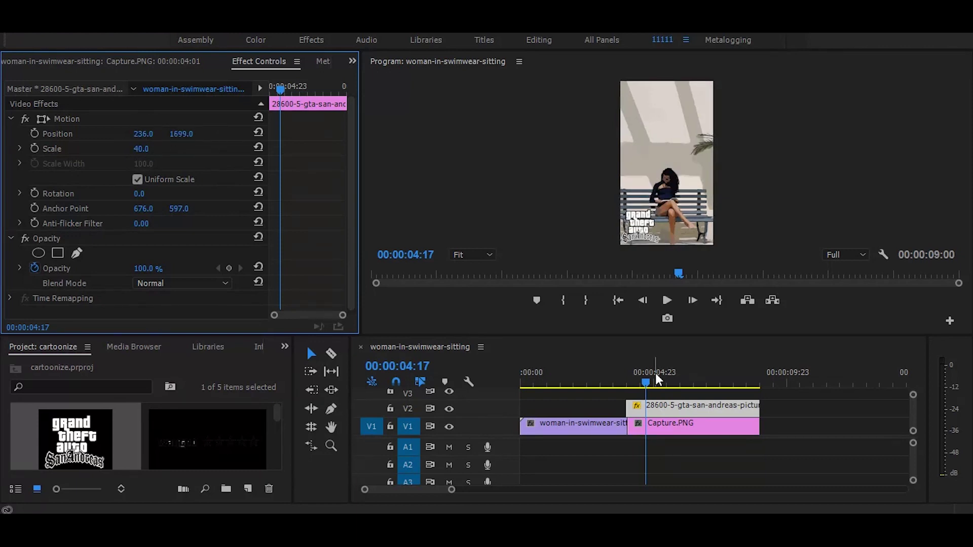
Add the wanted-stars image on V3, scaled to 171 at position 705,200, then return to 00:00:02:17.
drag(658, 383, 662, 382)
drag(191, 426, 636, 394)
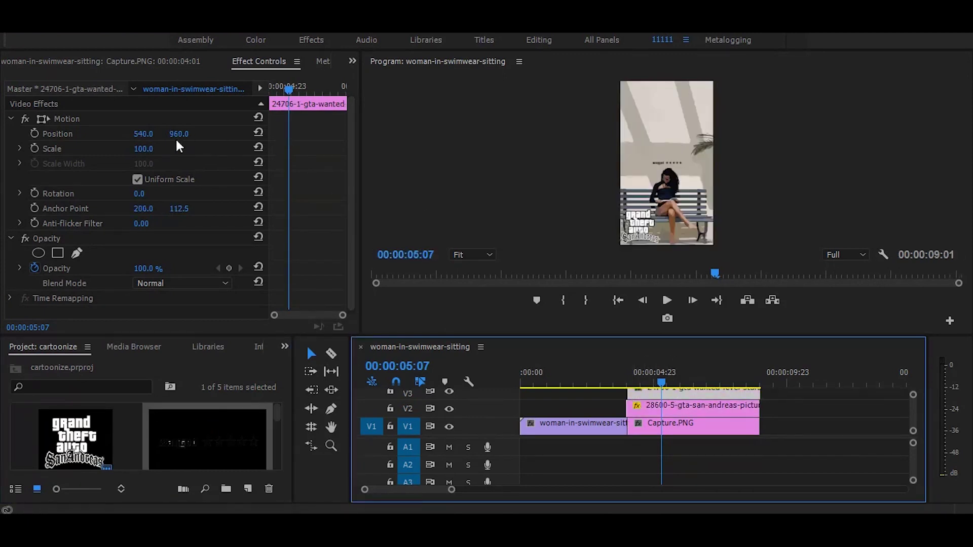
drag(155, 141, 181, 136)
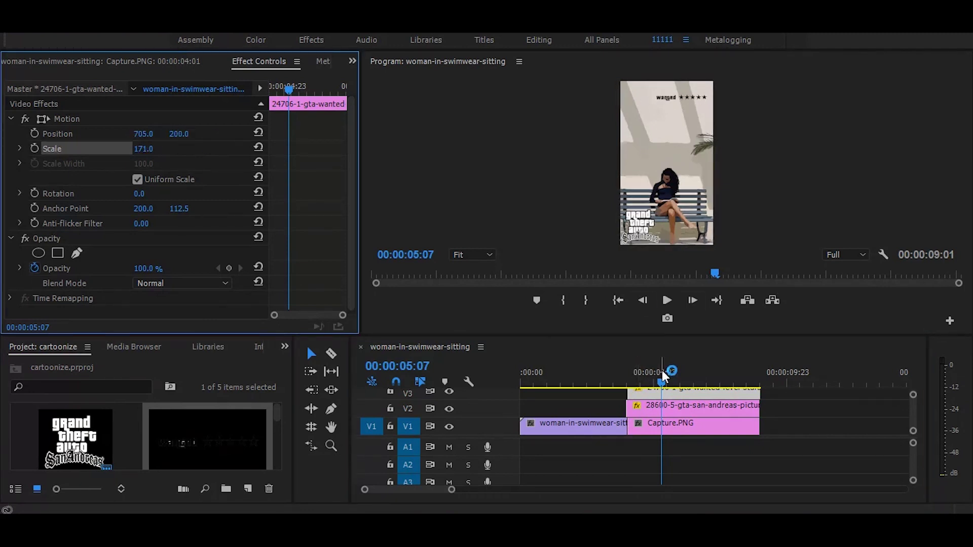
click(626, 372)
click(592, 373)
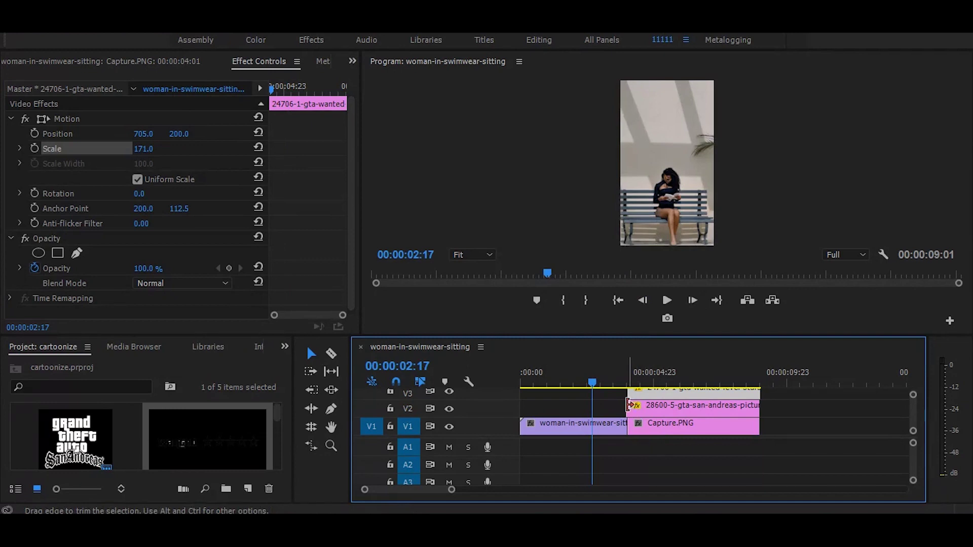
Trim the start of the V2 GTA logo clip to begin with the freeze frame.
drag(637, 405, 639, 407)
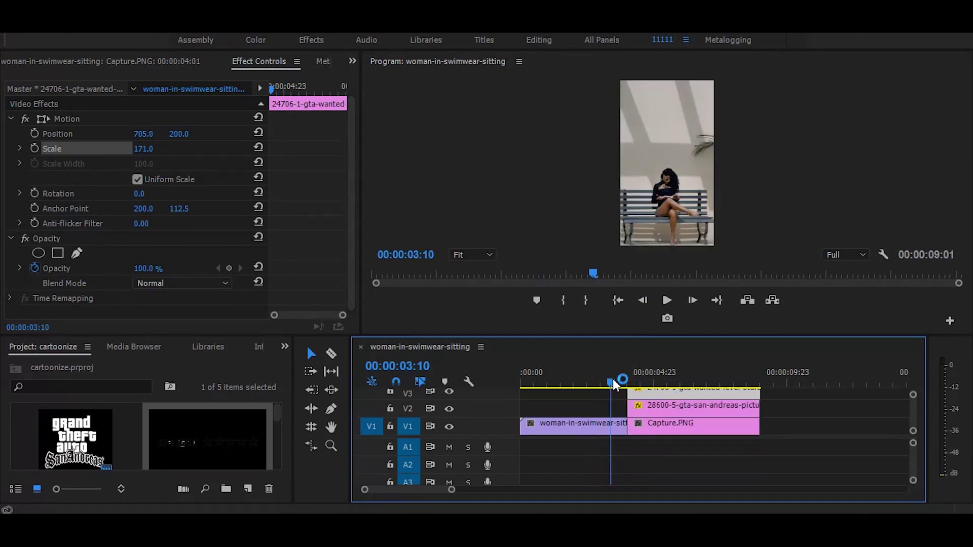